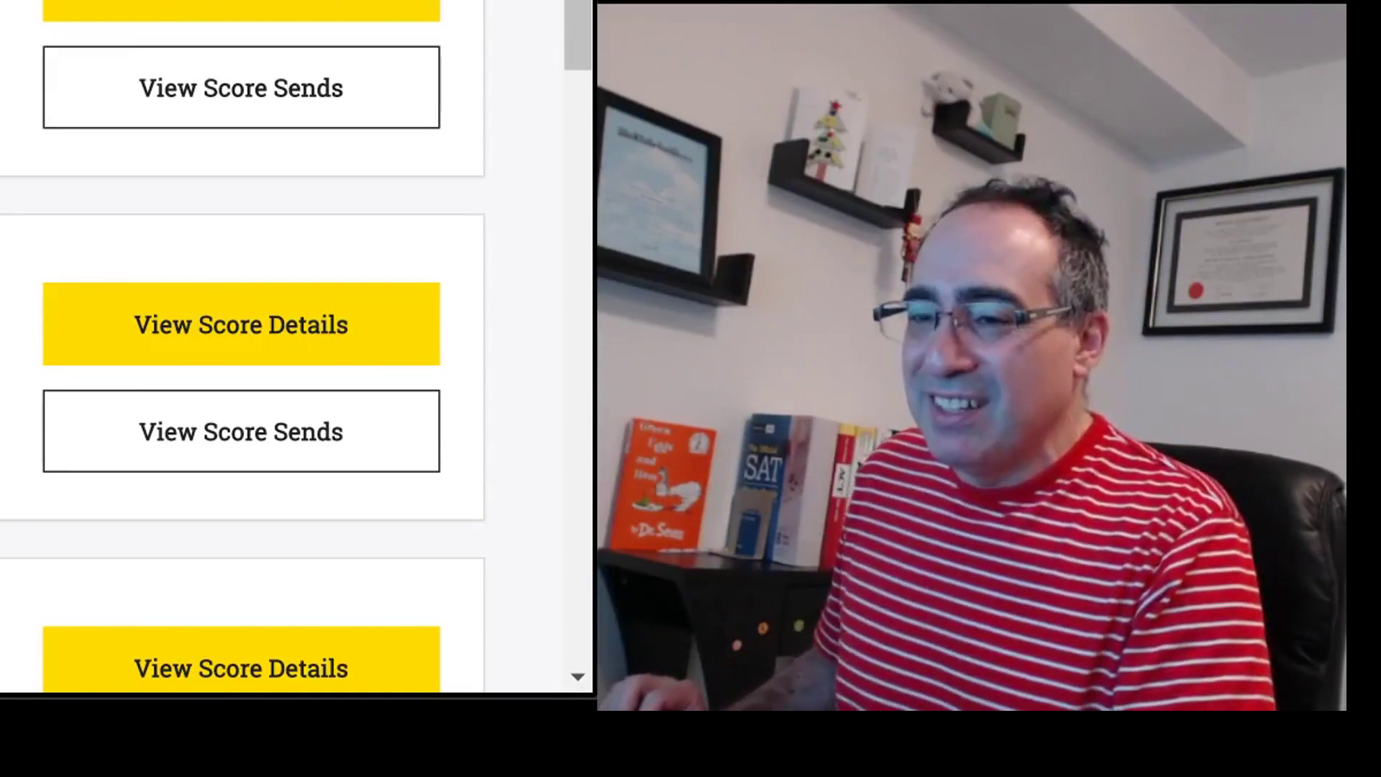
scroll(243, 346, down, 1)
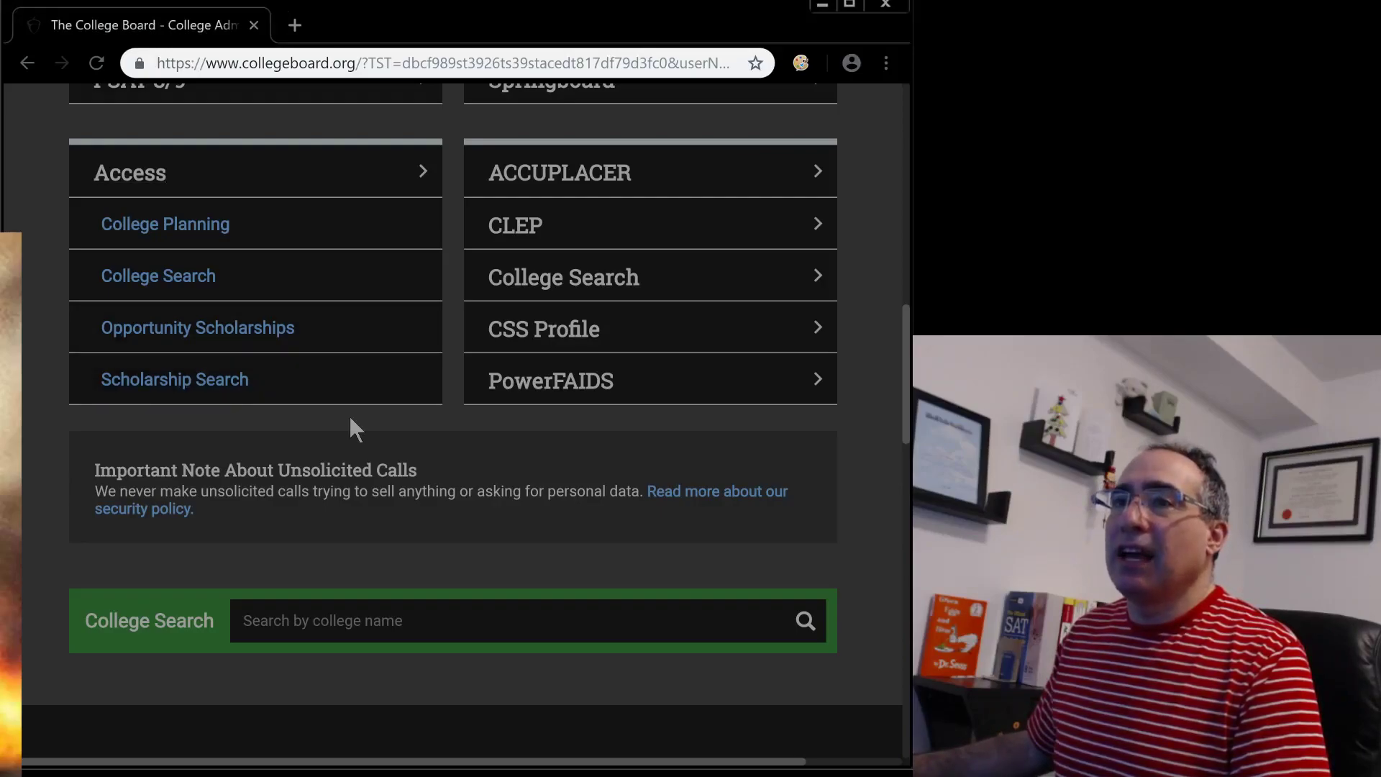
scroll(487, 346, up, 5)
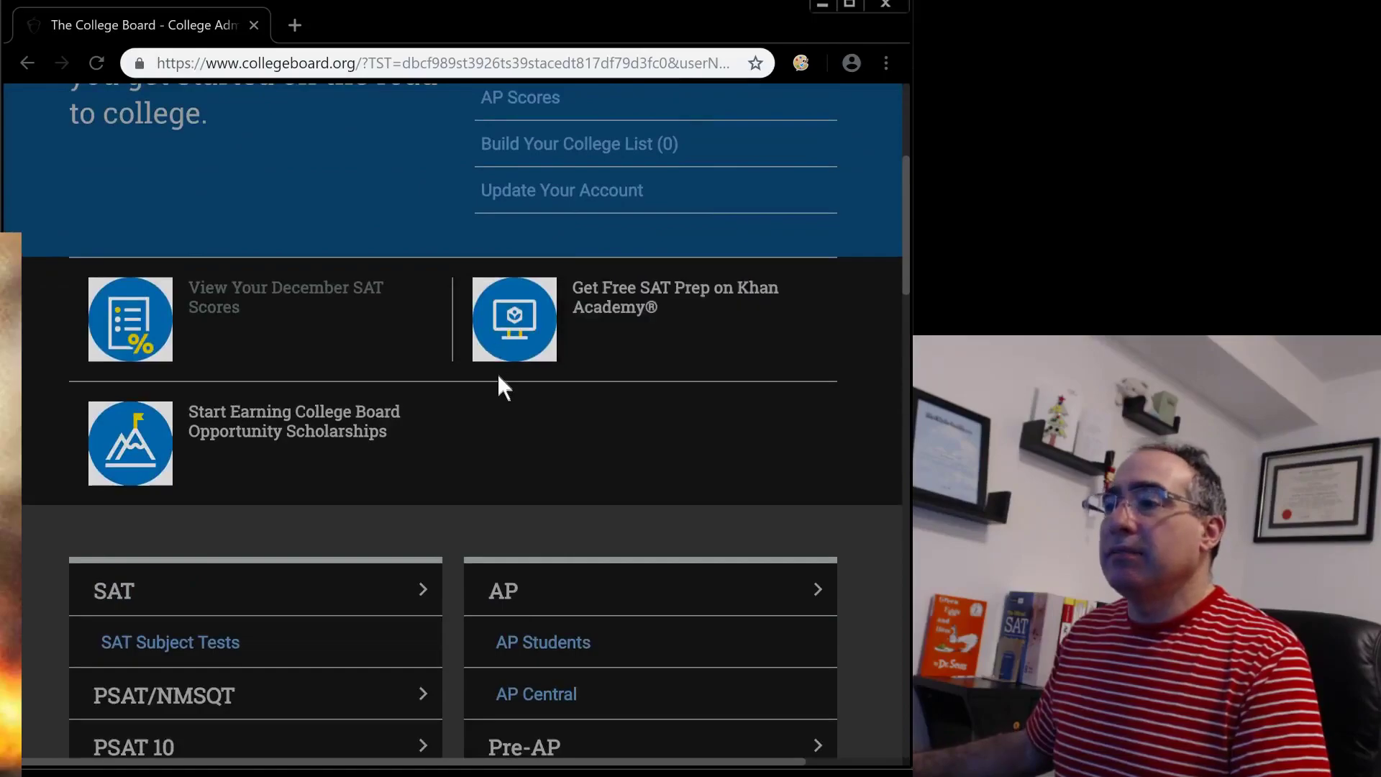
scroll(496, 382, up, 2)
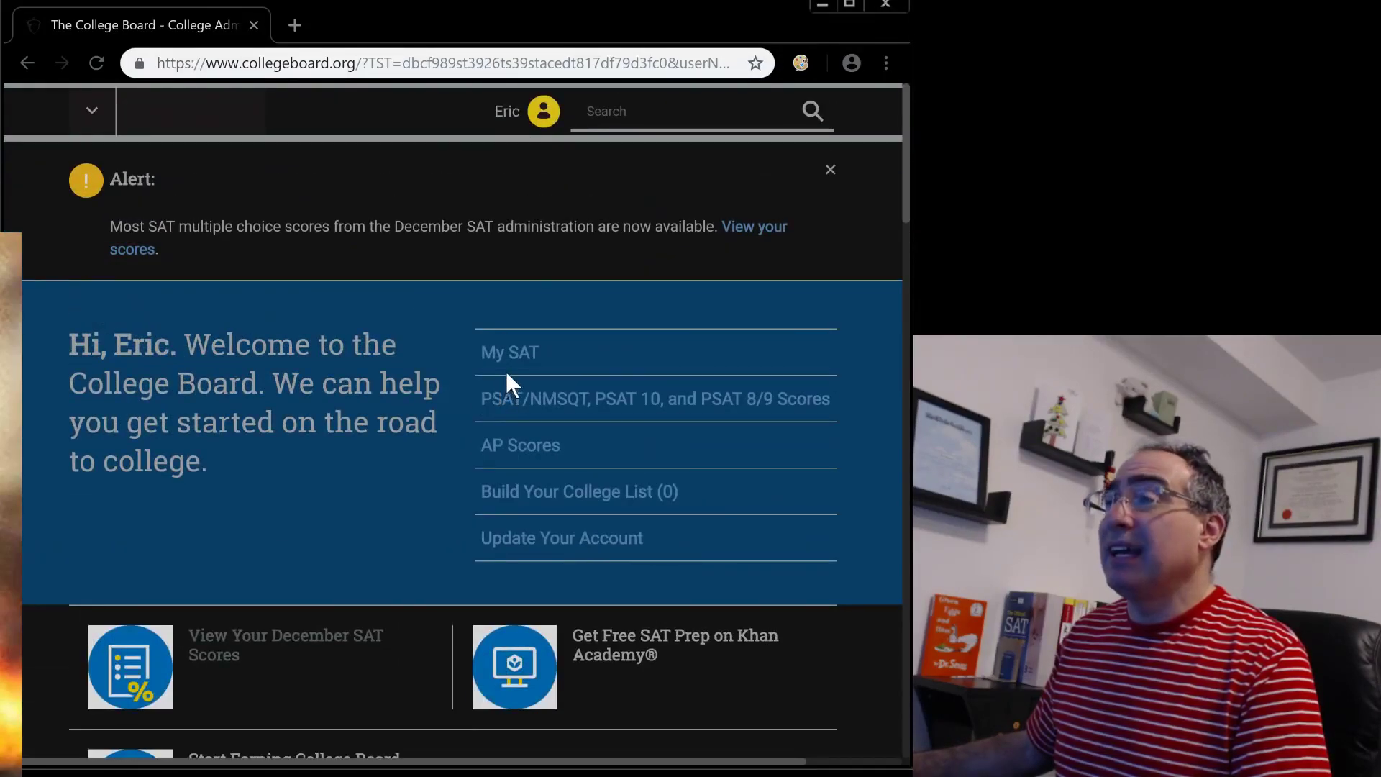
Go to the My SAT page via the link in the 'Hi, Eric' welcome panel
click(510, 365)
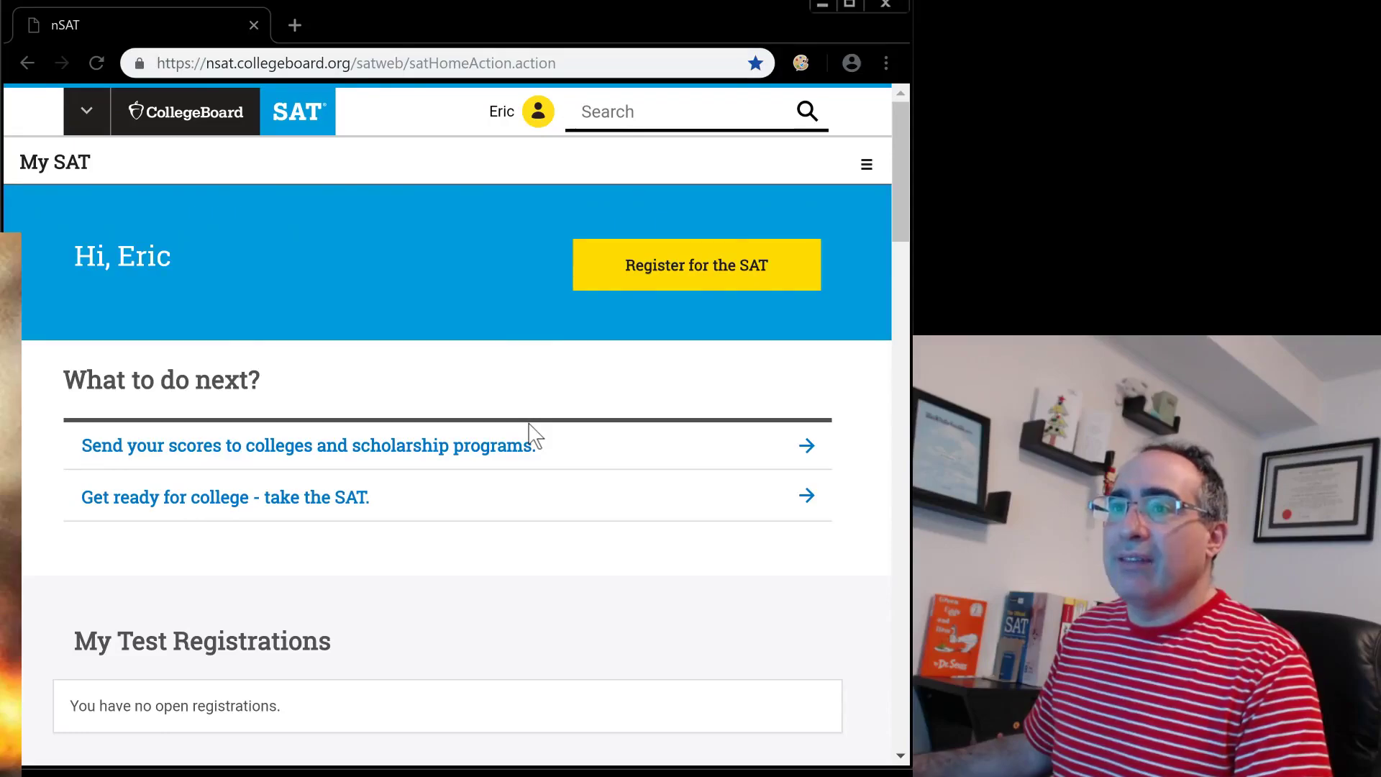
scroll(530, 433, down, 2)
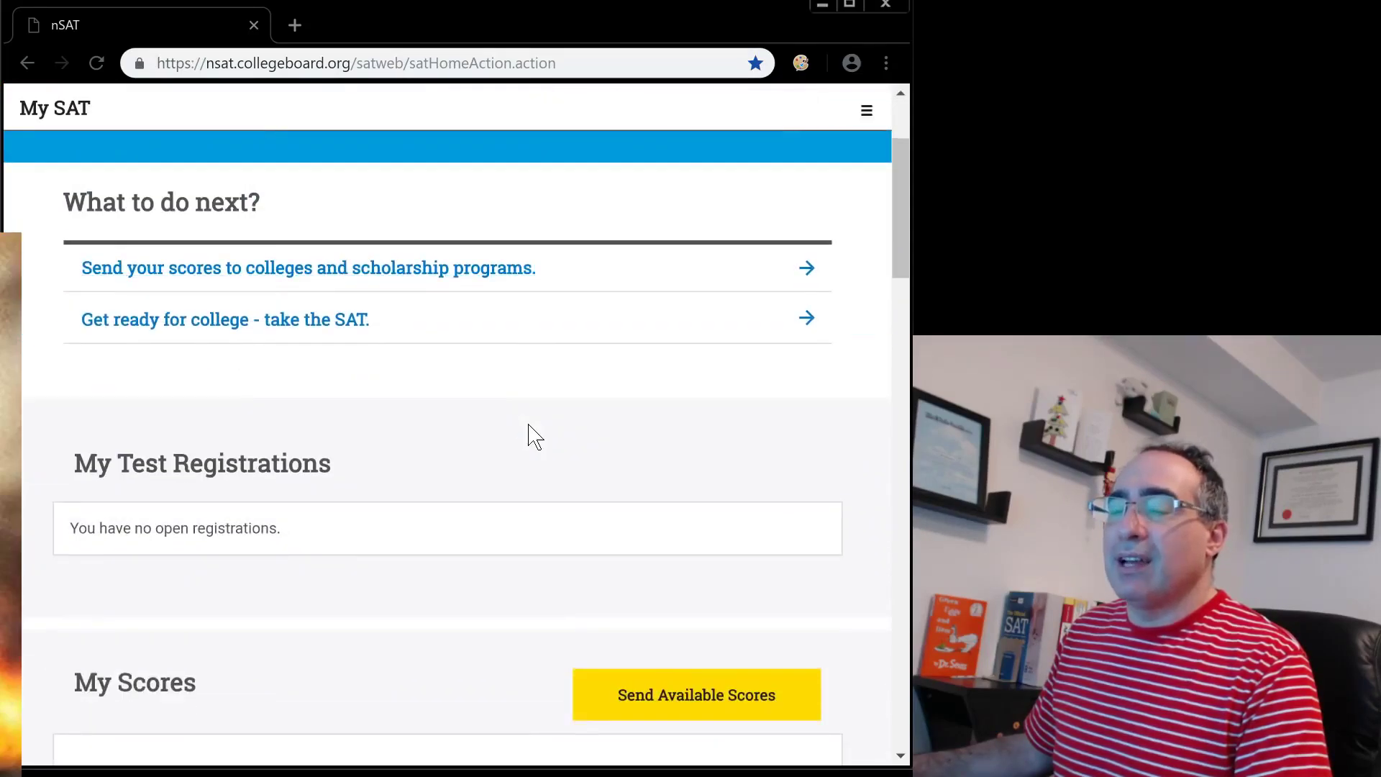
scroll(529, 432, down, 2)
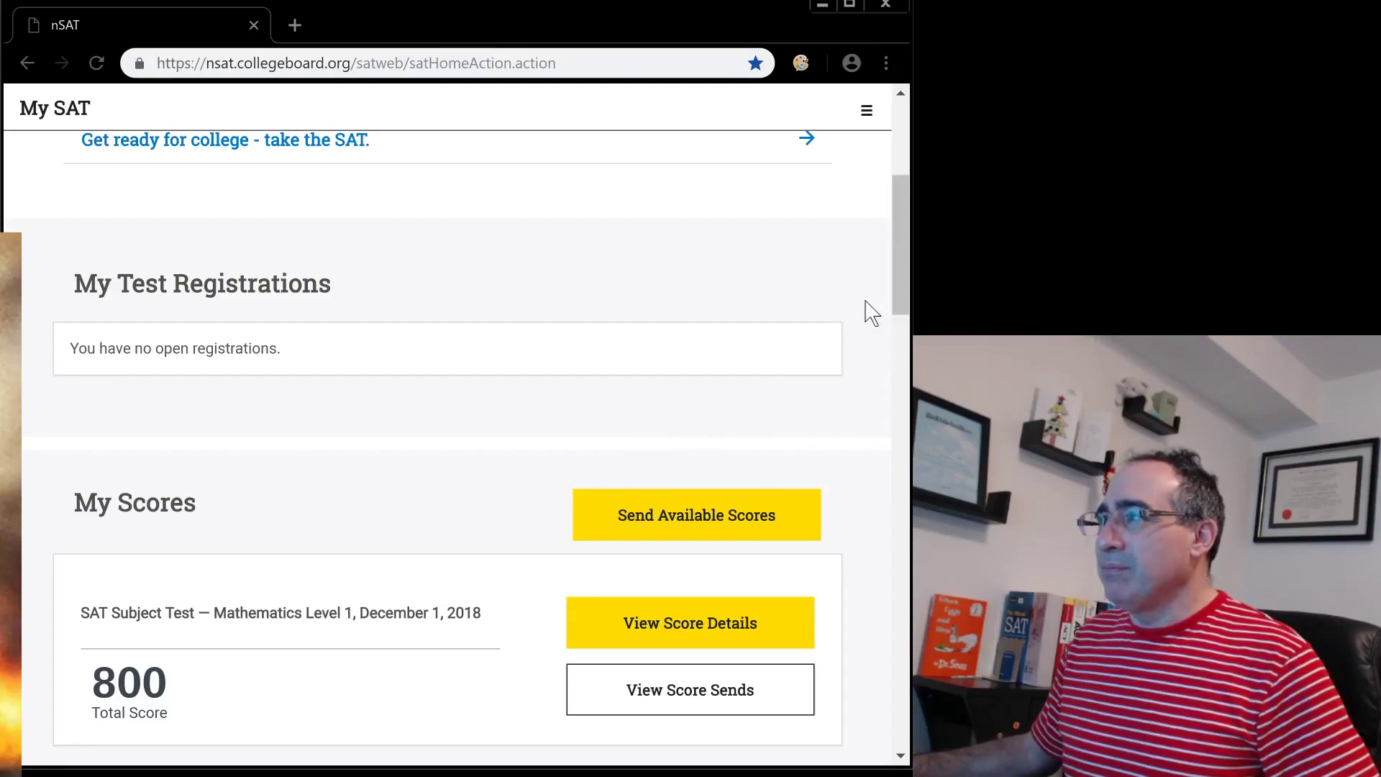
scroll(871, 313, down, 1)
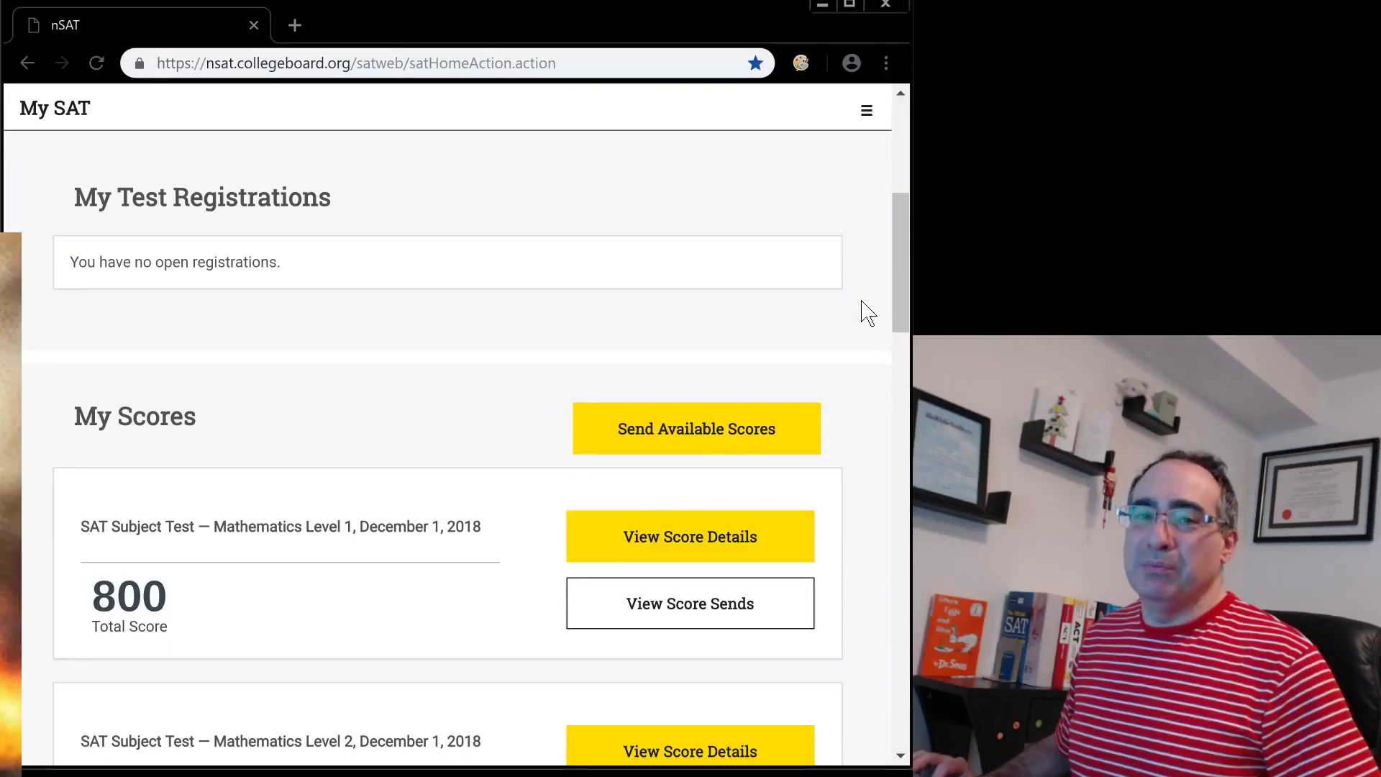
scroll(870, 313, down, 1)
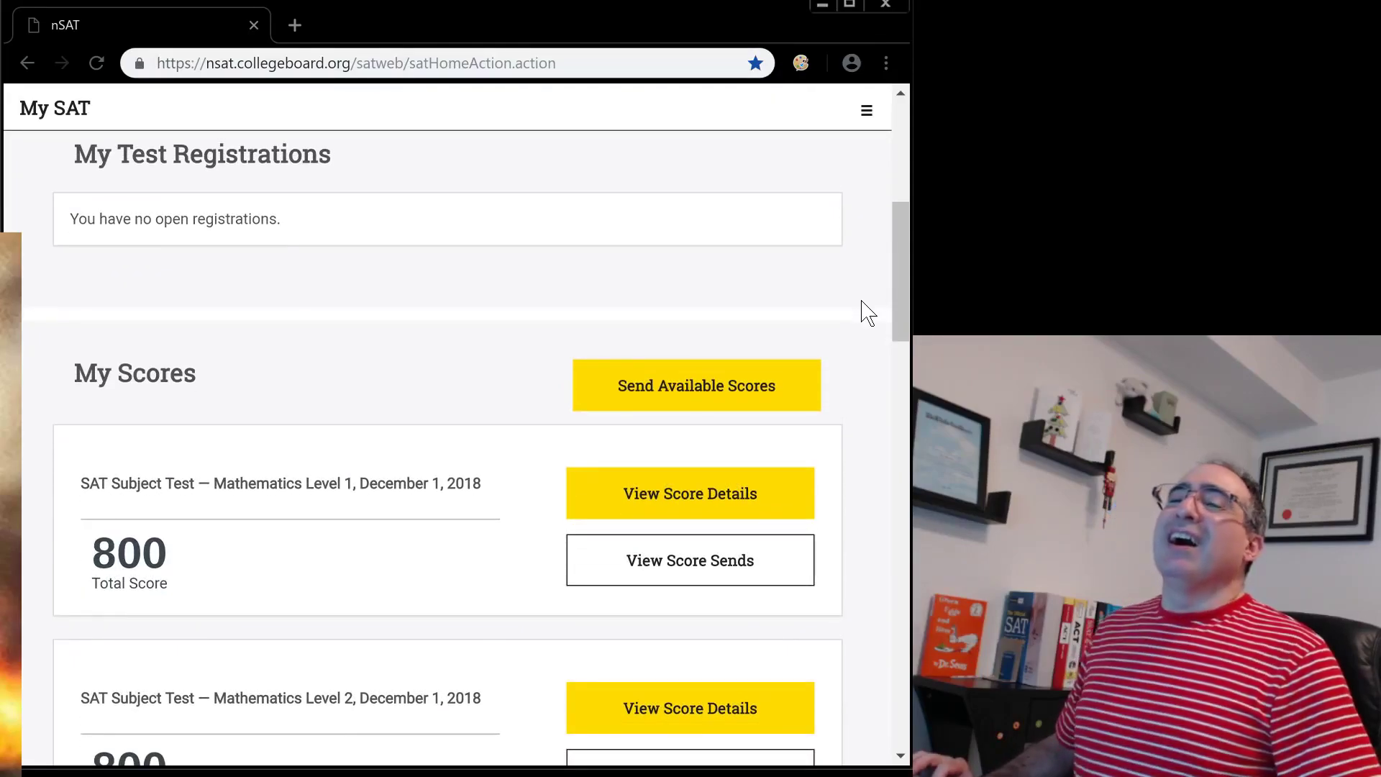
scroll(870, 313, down, 1)
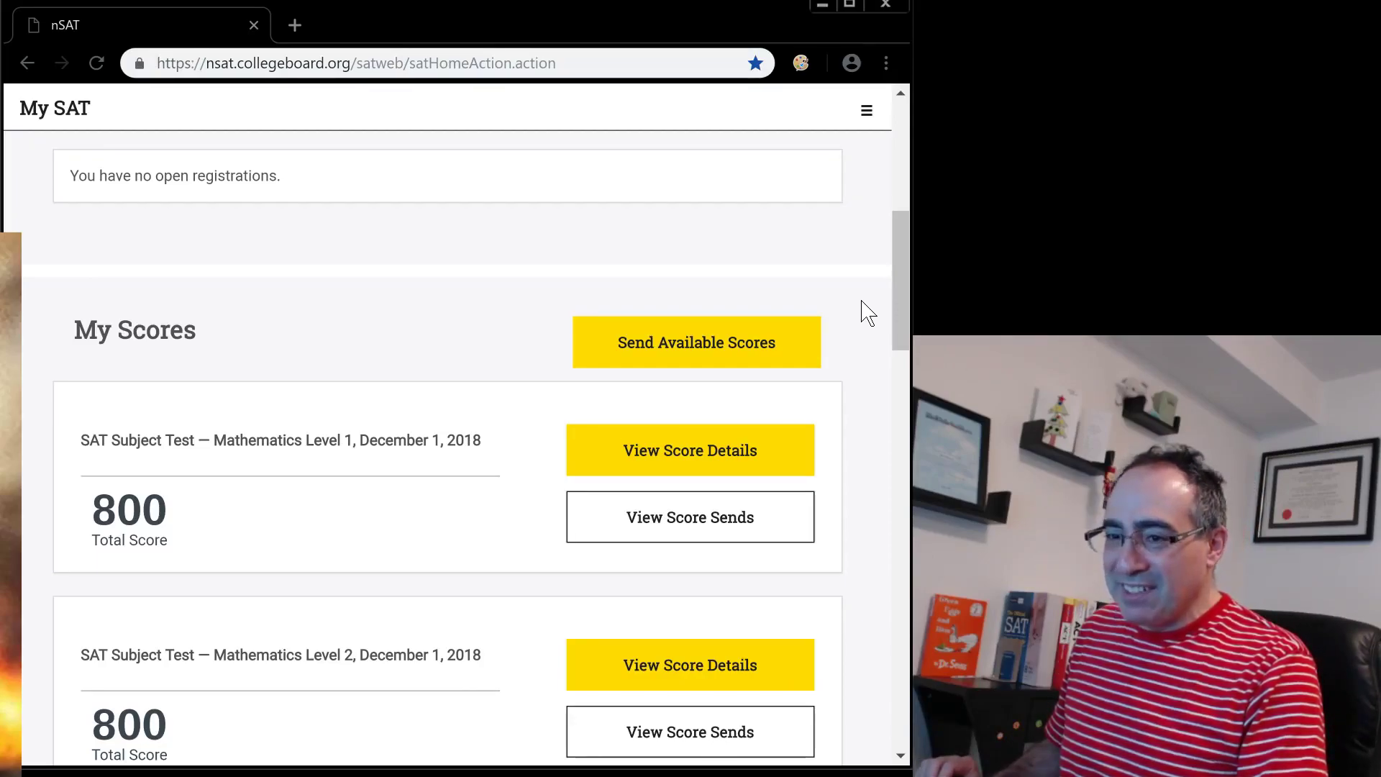
scroll(869, 313, up, 1)
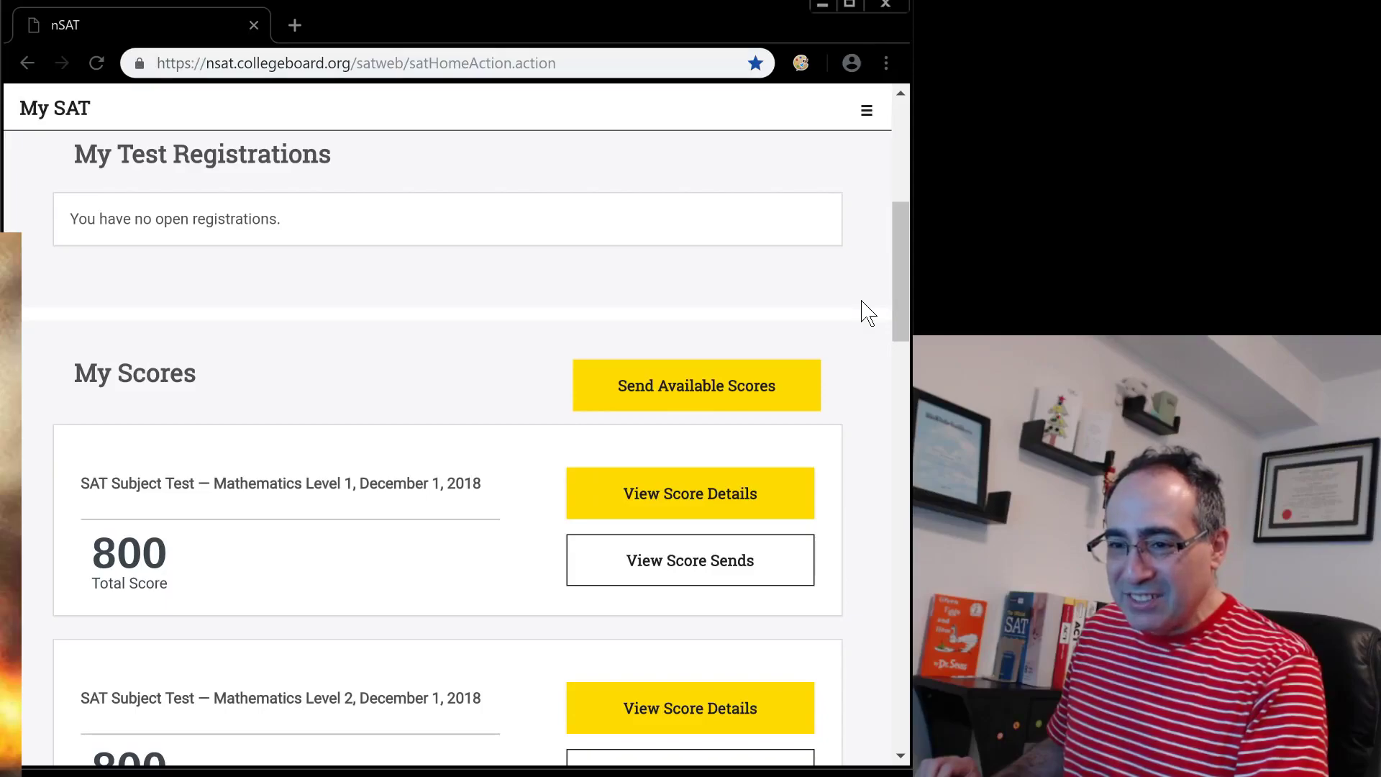
scroll(869, 313, down, 1)
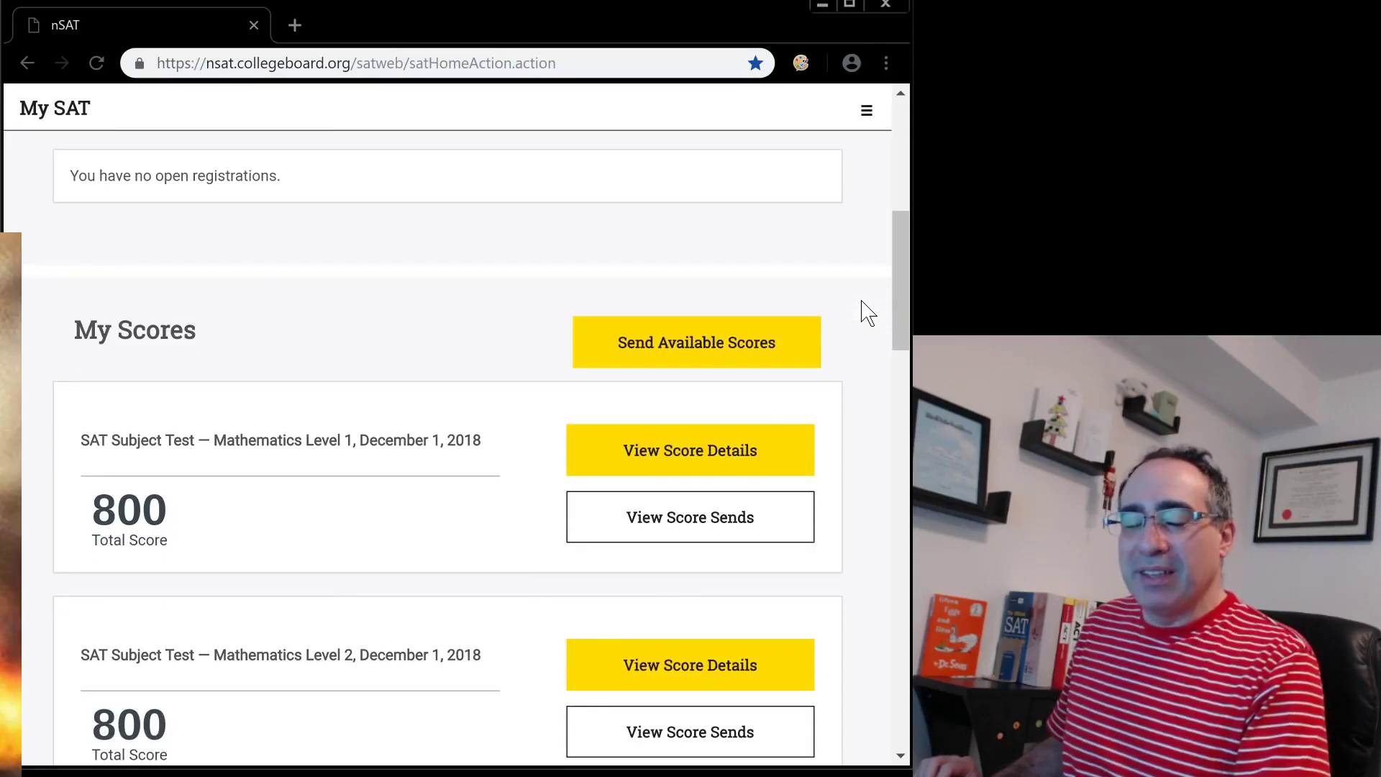
scroll(869, 313, down, 1)
scroll(869, 313, down, 1)
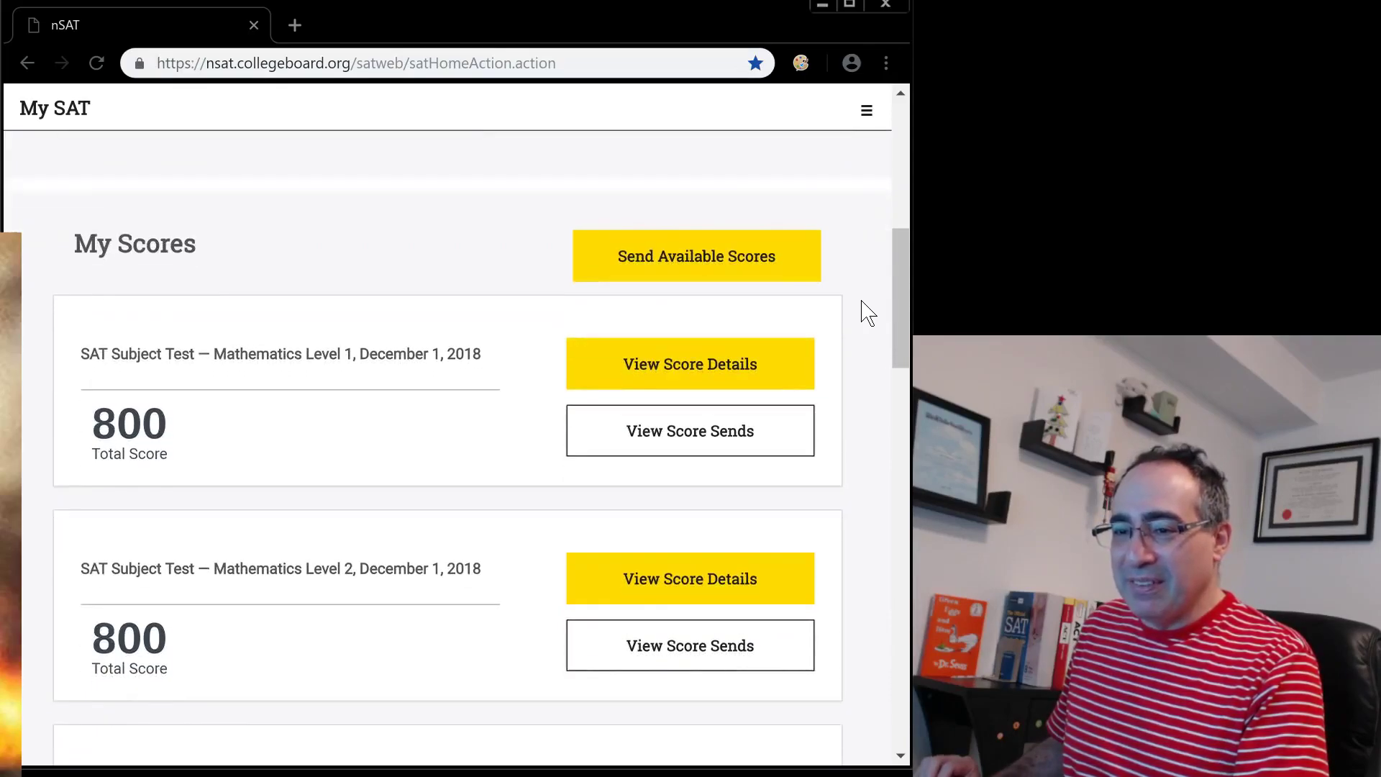
scroll(869, 313, down, 1)
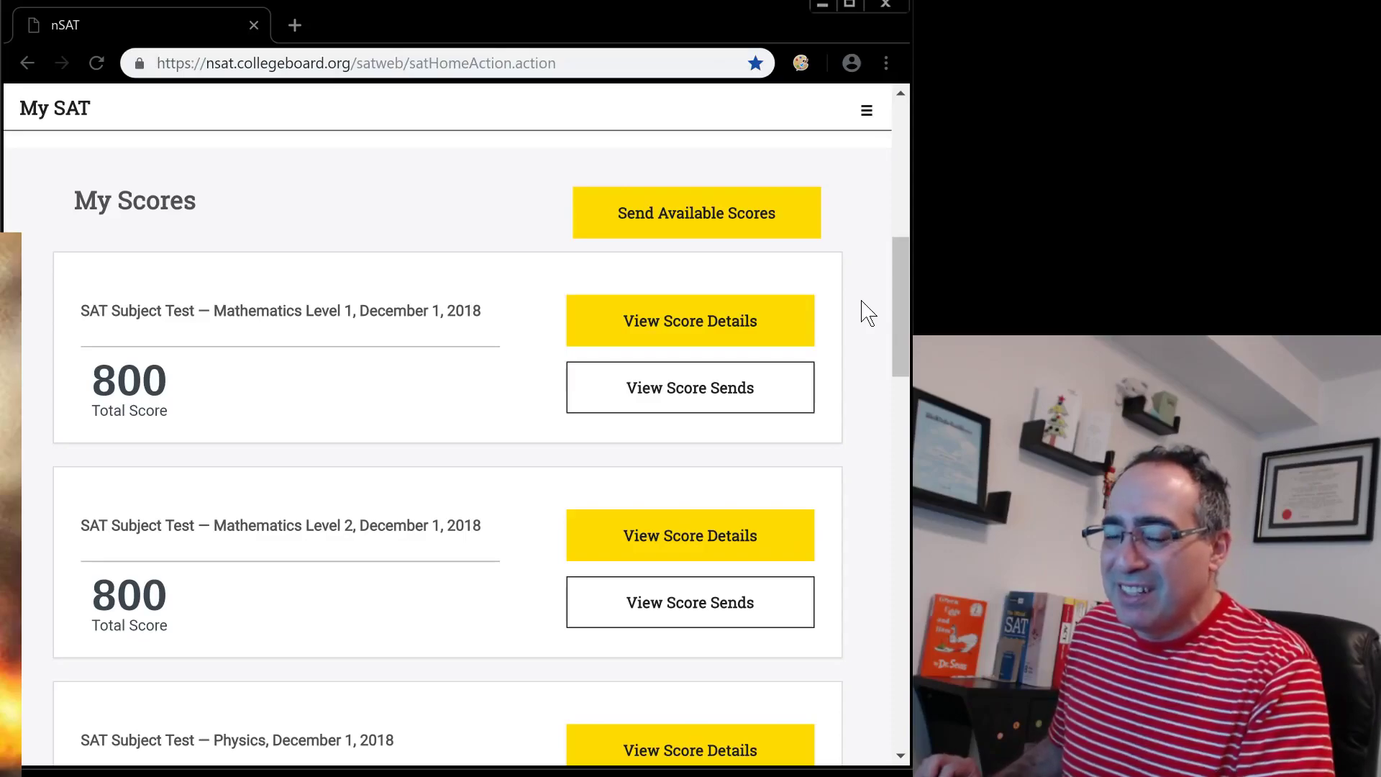
scroll(868, 314, down, 1)
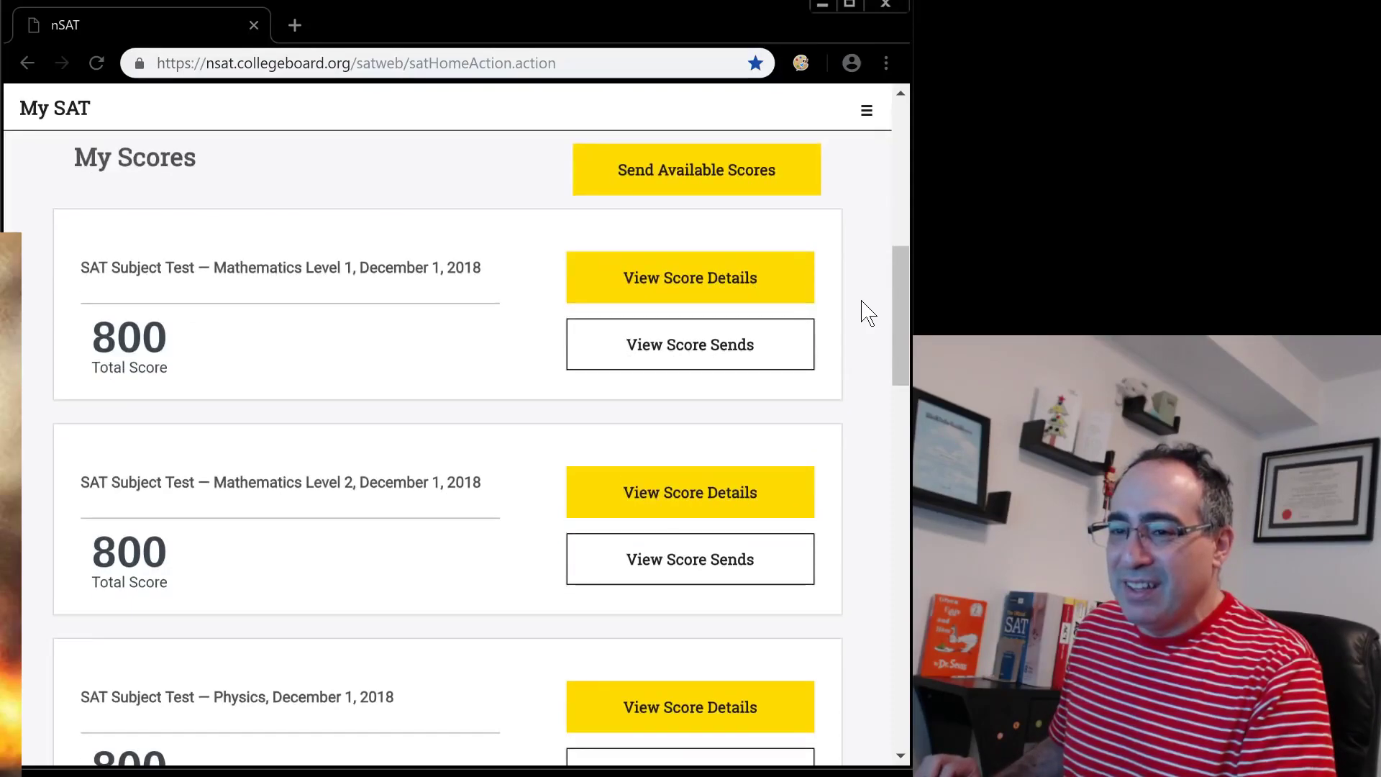
scroll(869, 314, down, 1)
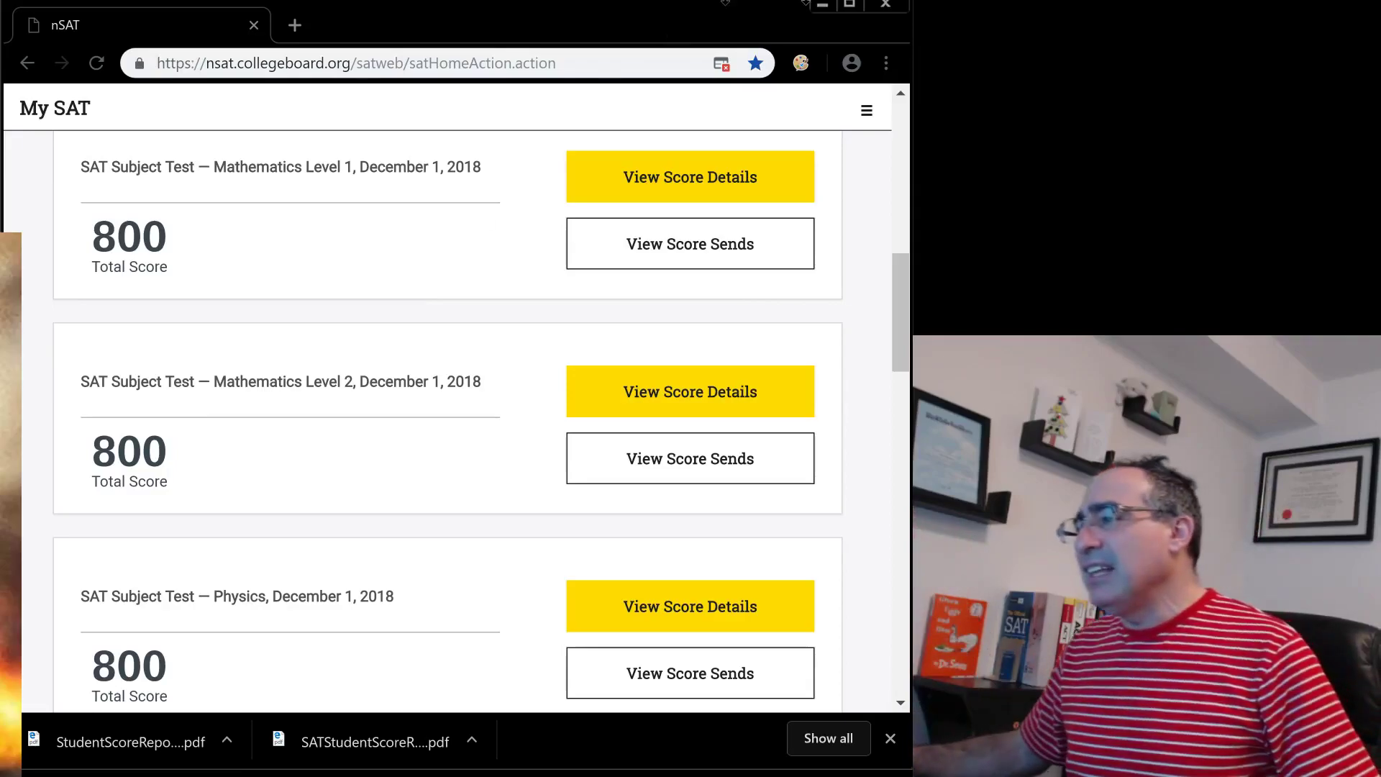
Close the downloaded score report files list to reveal the Physics 800 score card
click(891, 738)
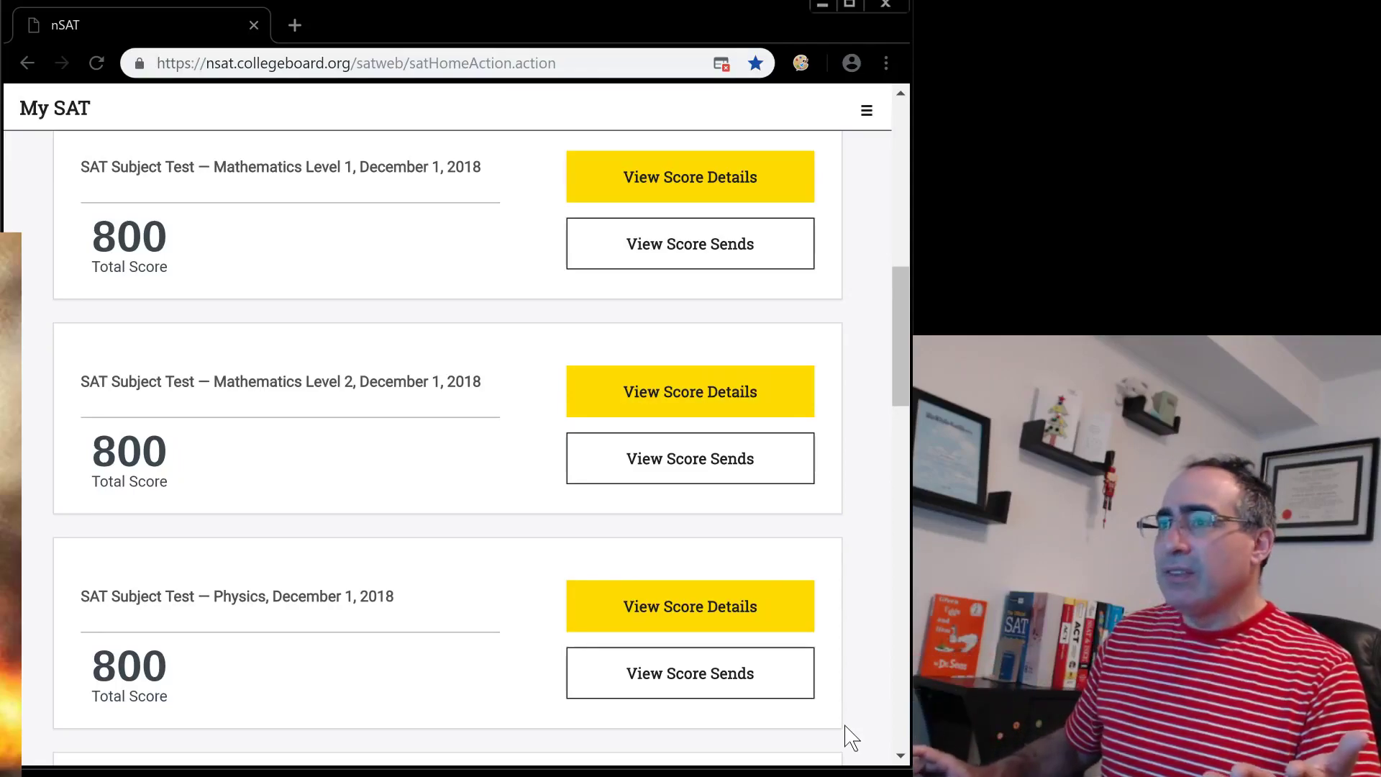
scroll(849, 737, down, 5)
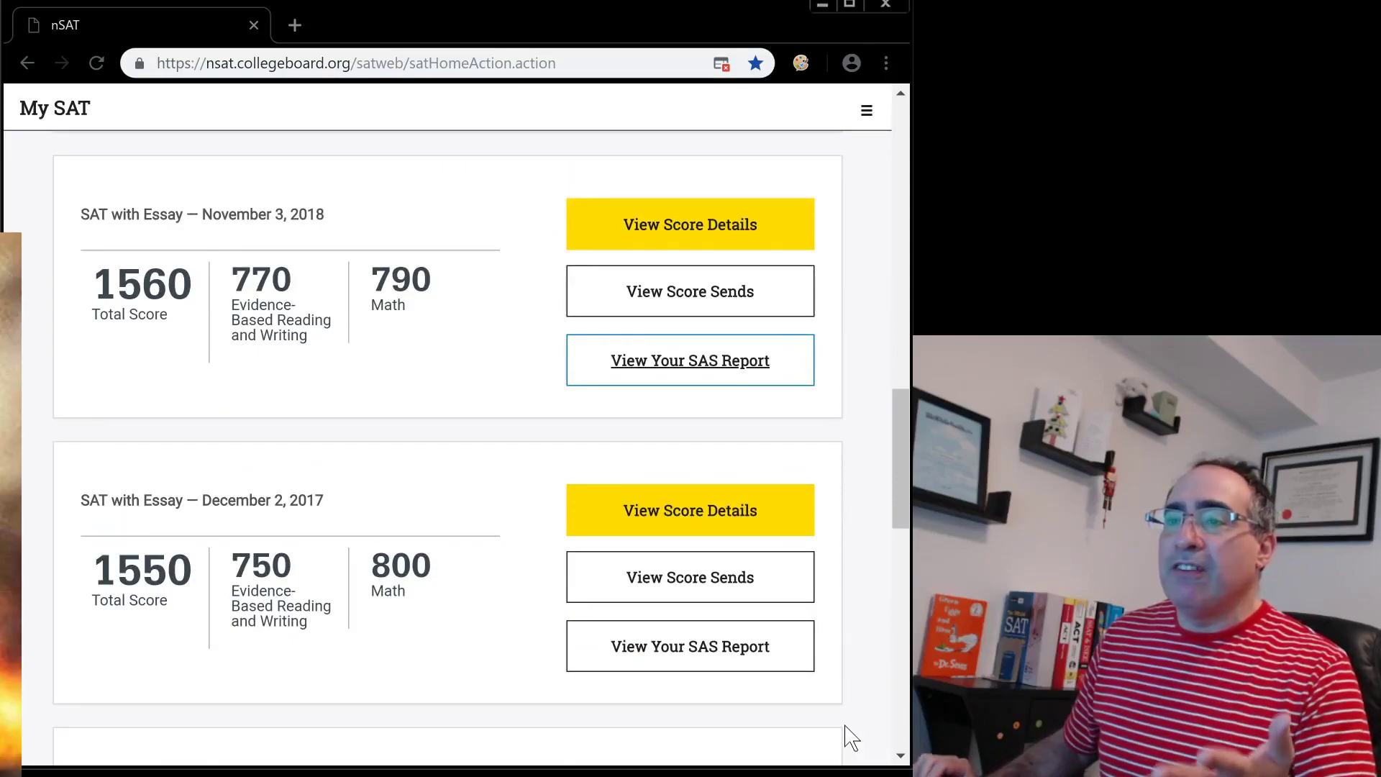
scroll(849, 738, down, 5)
scroll(849, 737, up, 10)
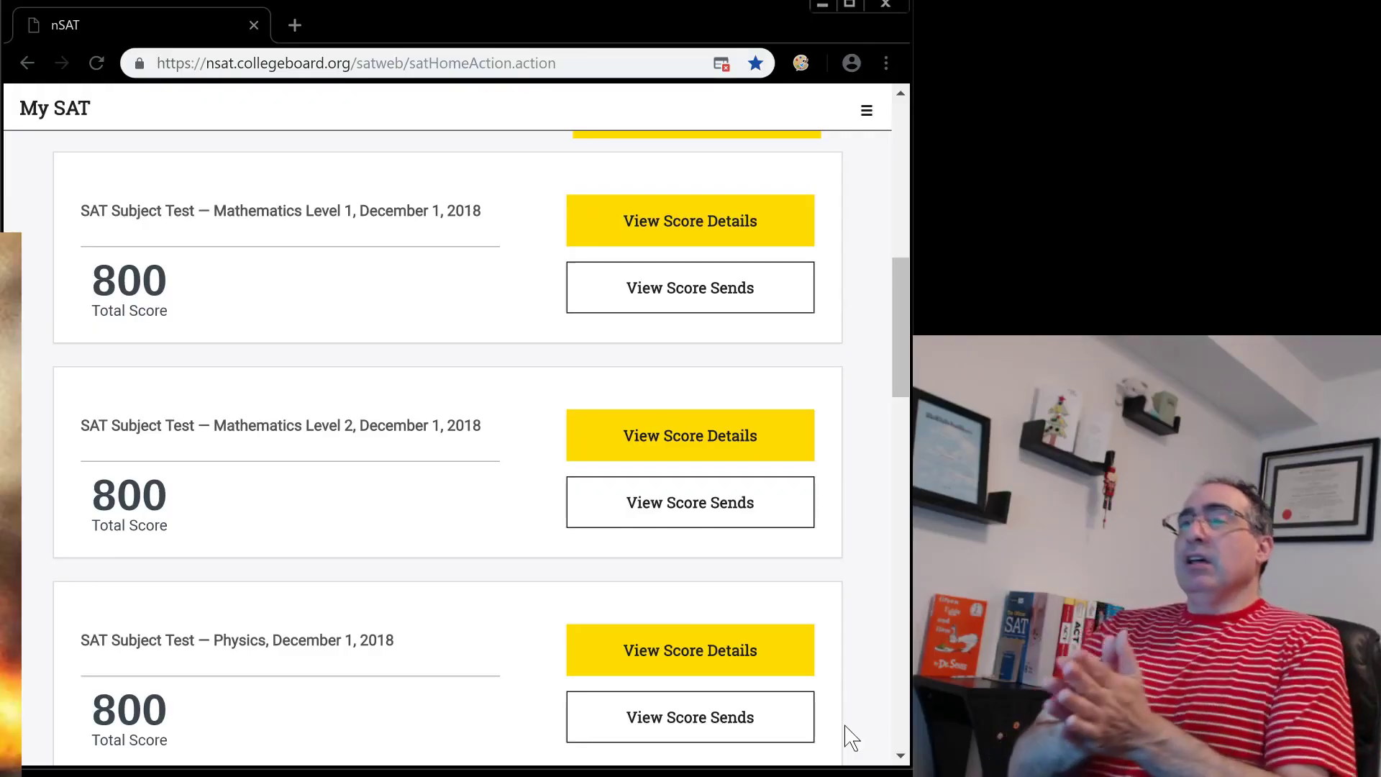